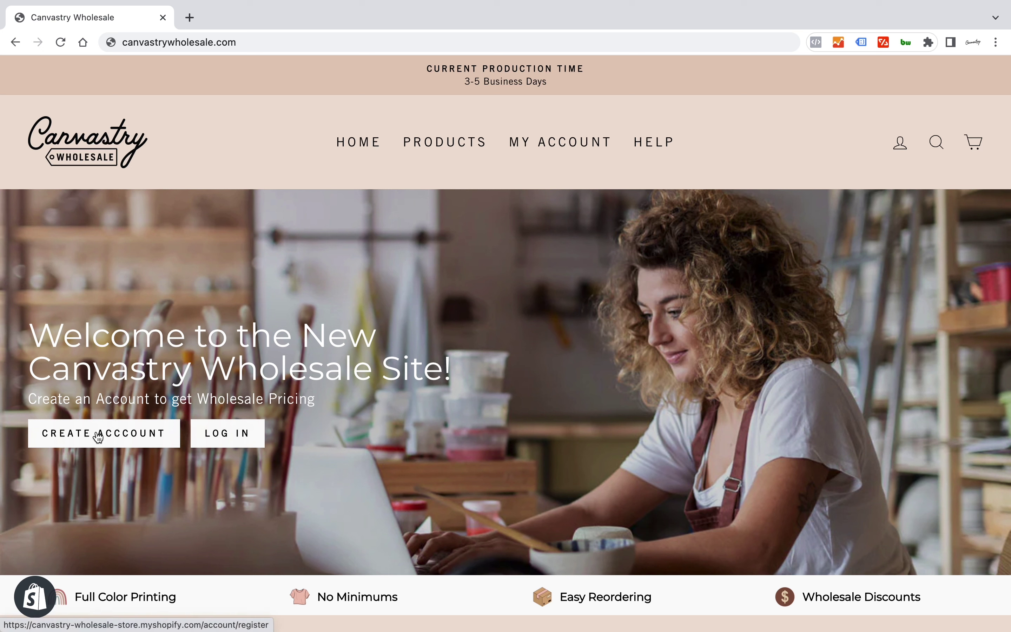
From the account page, start a new design and open the White Flour Sack Tea Towel 27"x27" in Kitchen Towels
left_click(566, 144)
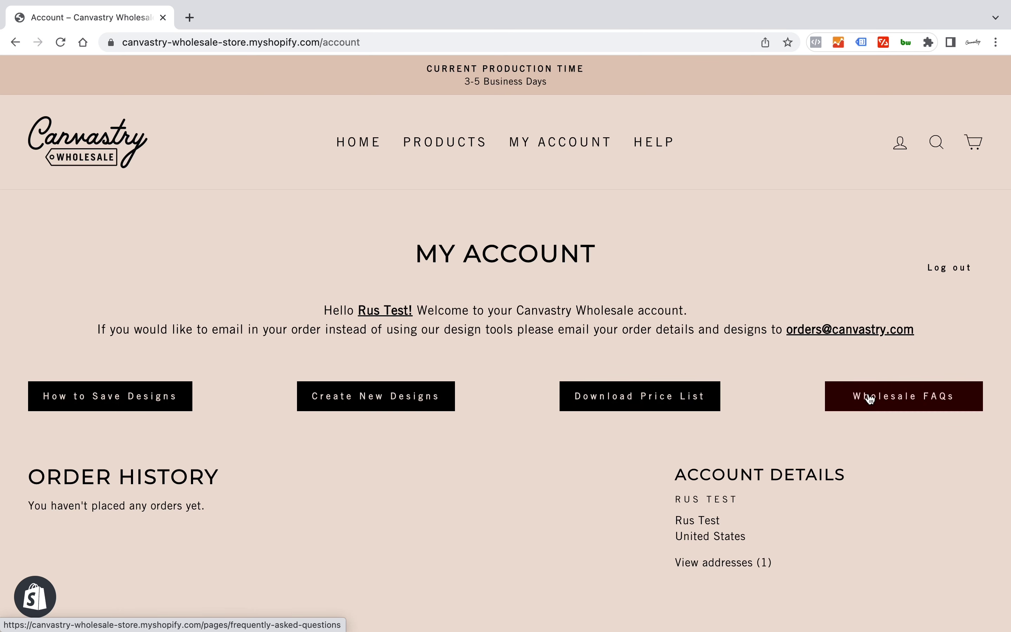
left_click(380, 407)
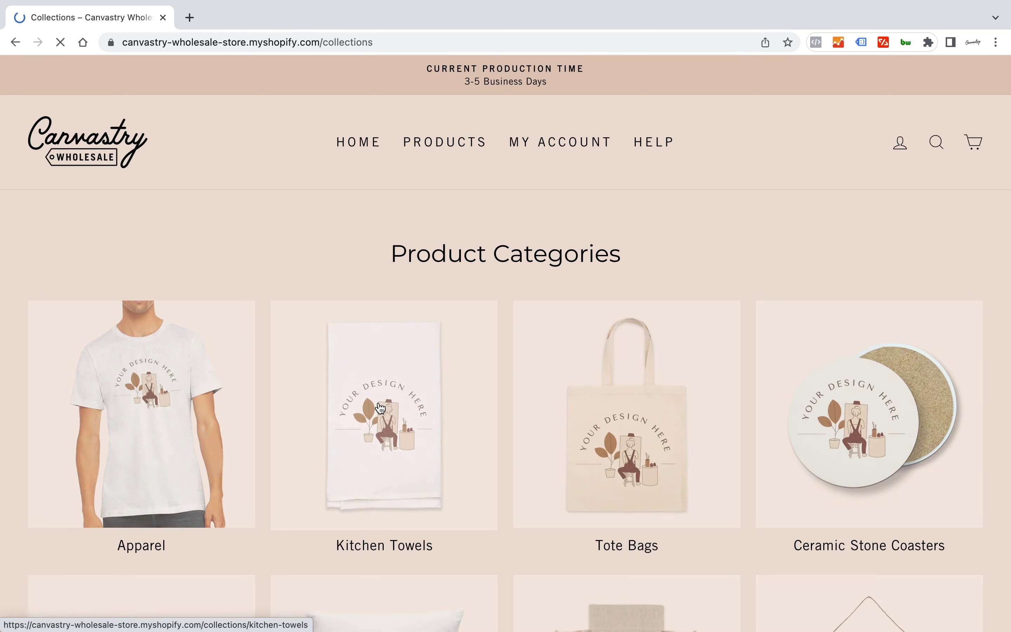
left_click(380, 408)
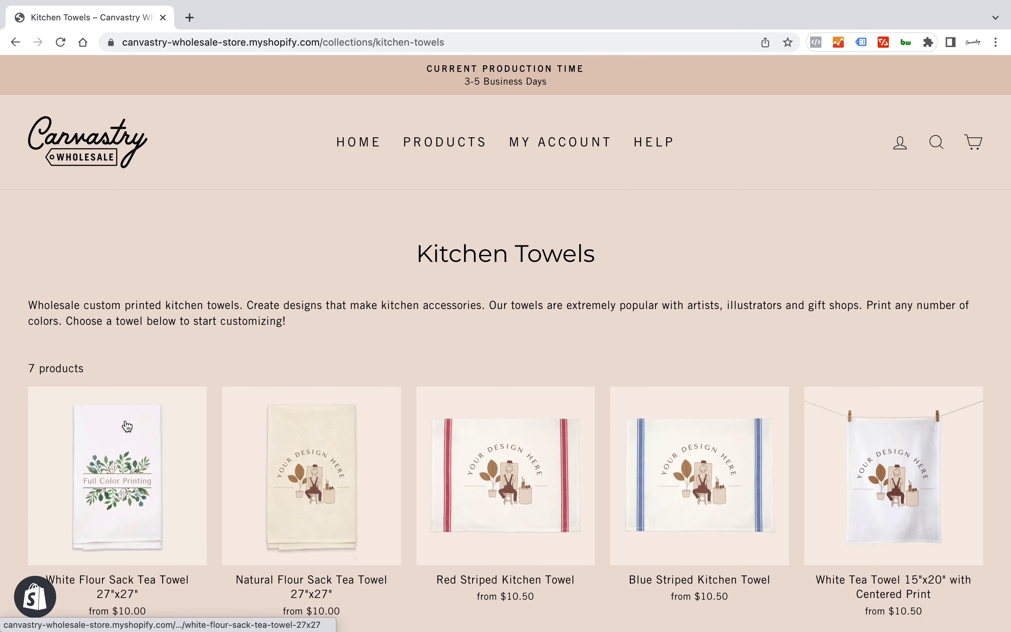
left_click(128, 426)
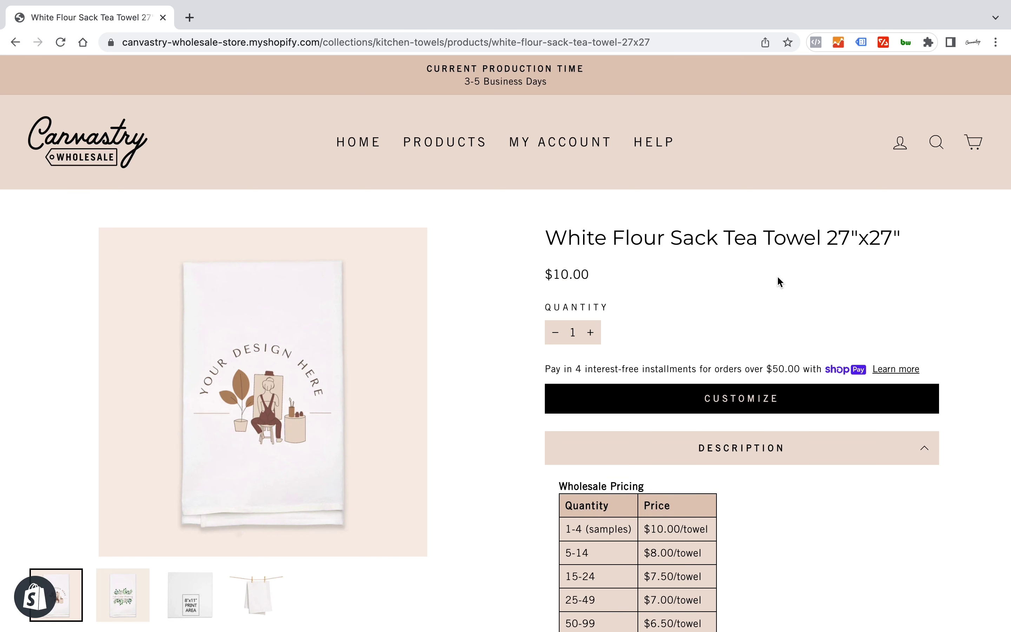
Review the towel's wholesale pricing description and its production and shipping information
scroll(778, 283, "down", 2)
scroll(761, 455, "down", 1)
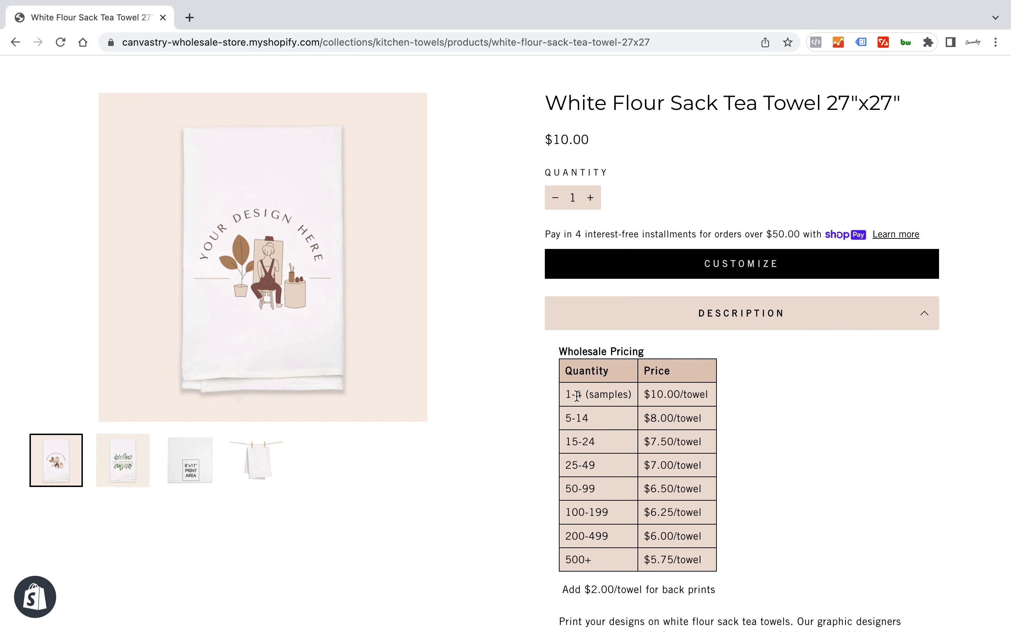
left_click(744, 313)
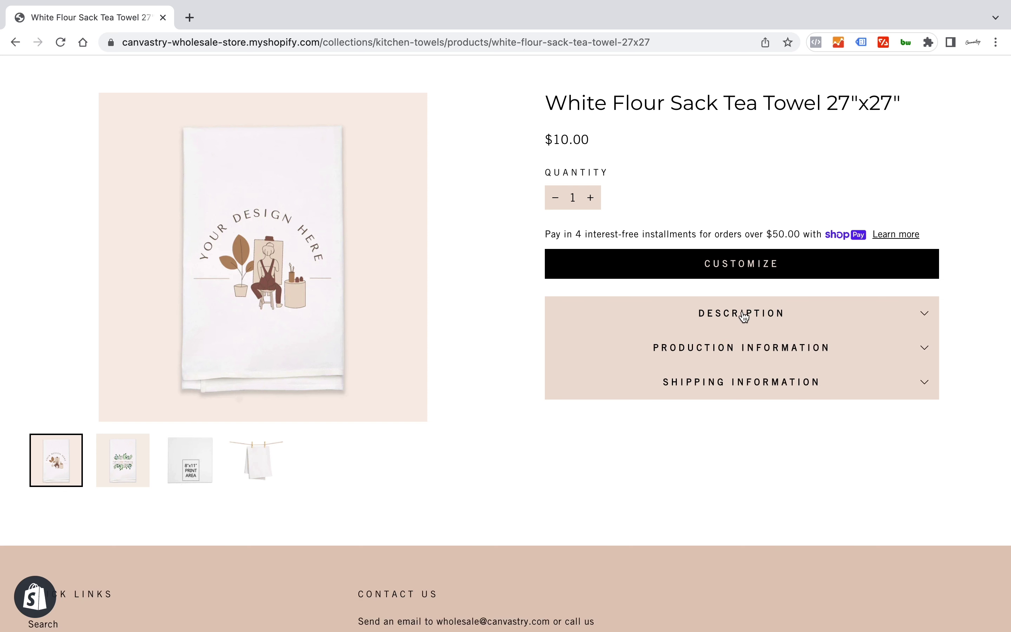
left_click(852, 353)
left_click(851, 353)
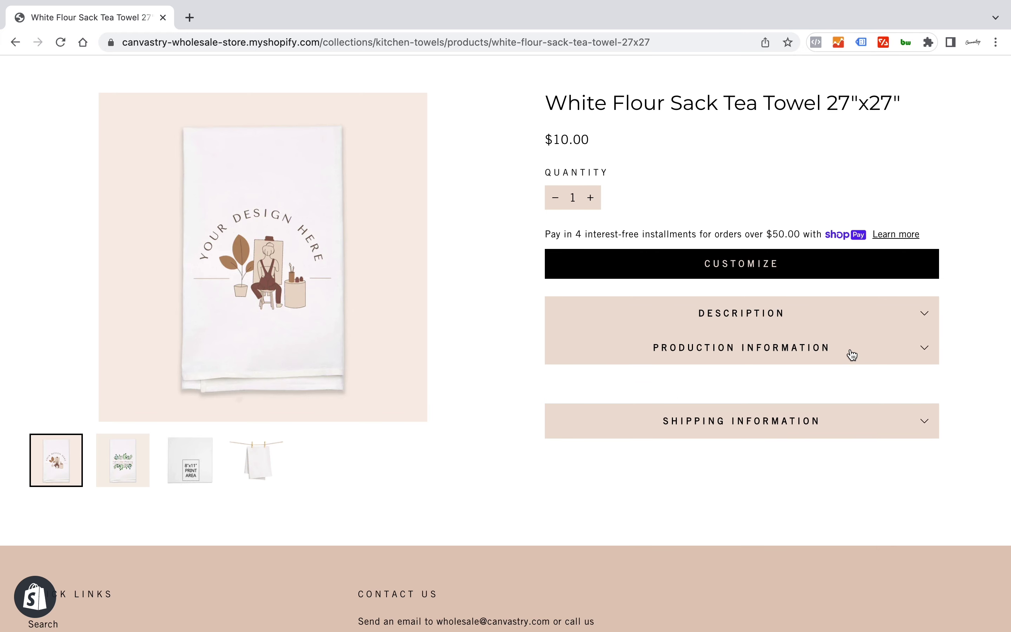
left_click(850, 389)
left_click(850, 389)
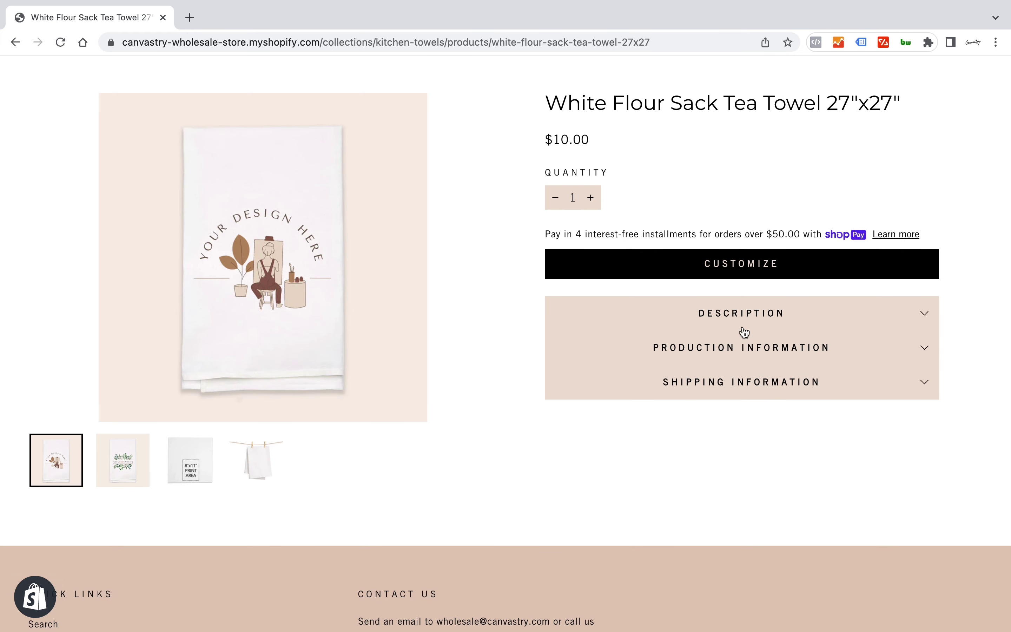
scroll(601, 140, "up", 3)
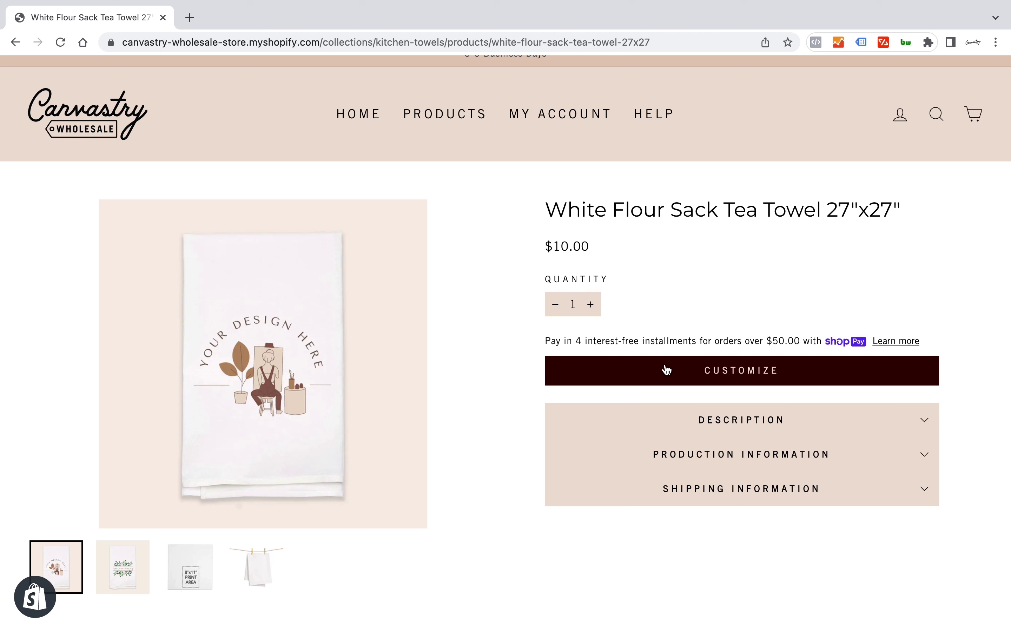
Start customizing the towel and try zooming its preview in and back out
left_click(667, 370)
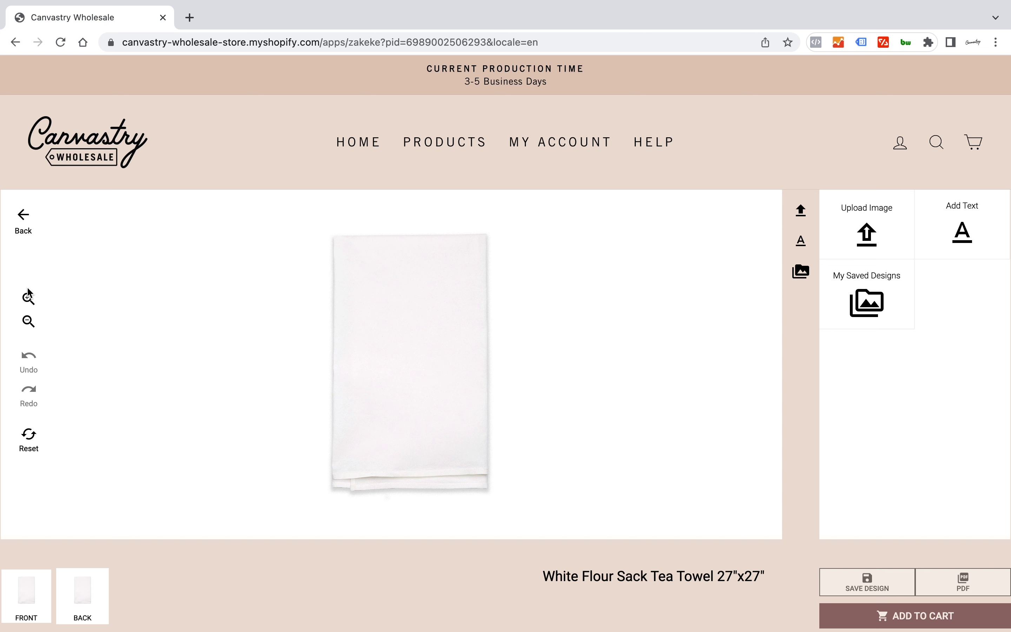
left_click(29, 298)
left_click(28, 323)
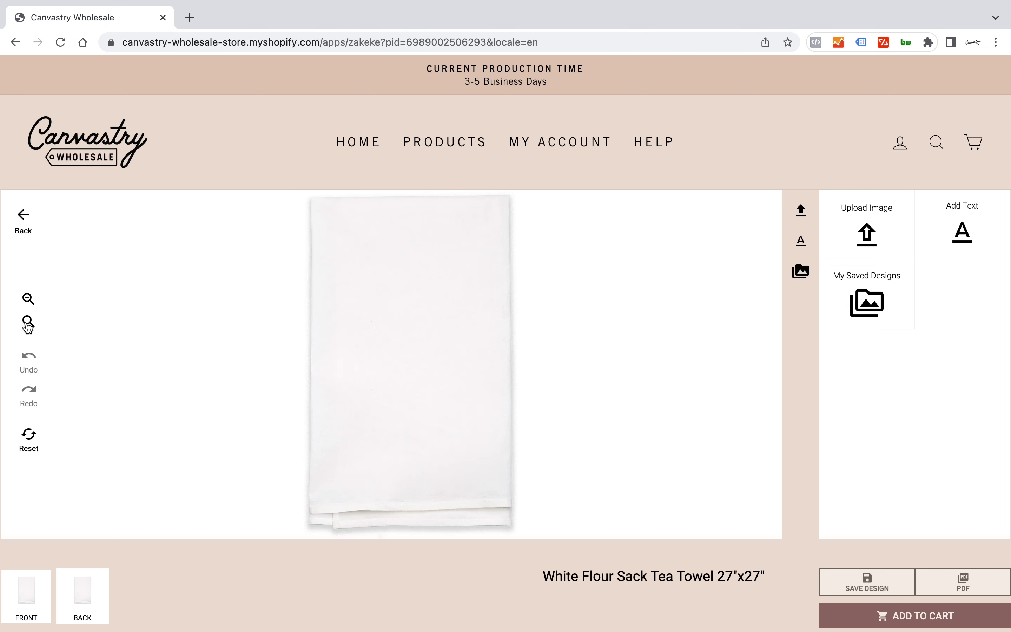
left_click(29, 298)
left_click(29, 320)
left_click(29, 322)
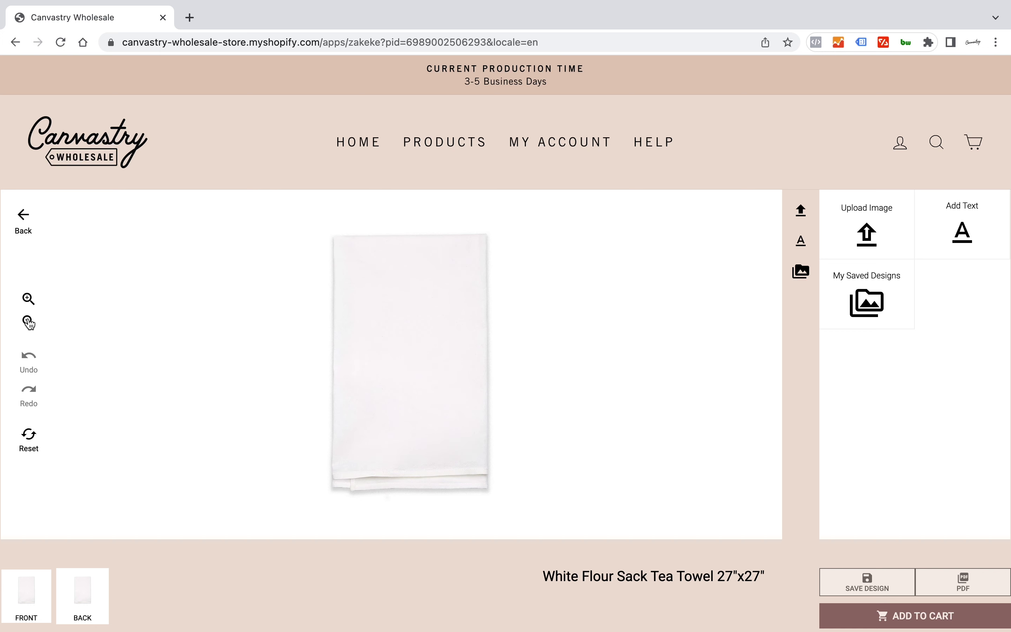
Choose Carrot.png from the device's Downloads folder as the artwork for the towel
left_click(829, 216)
left_click(915, 251)
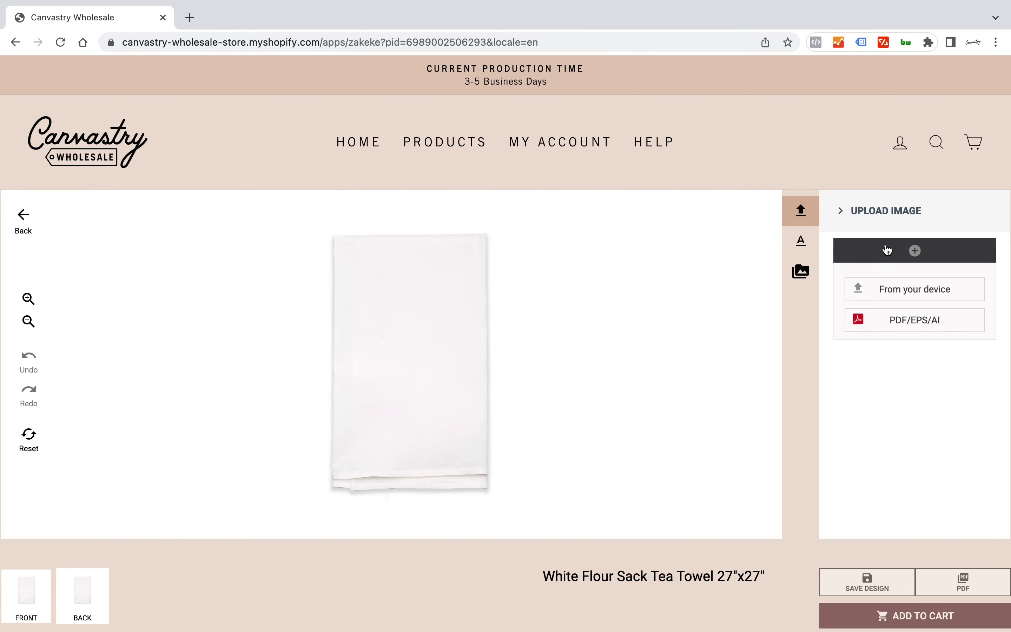
left_click(894, 292)
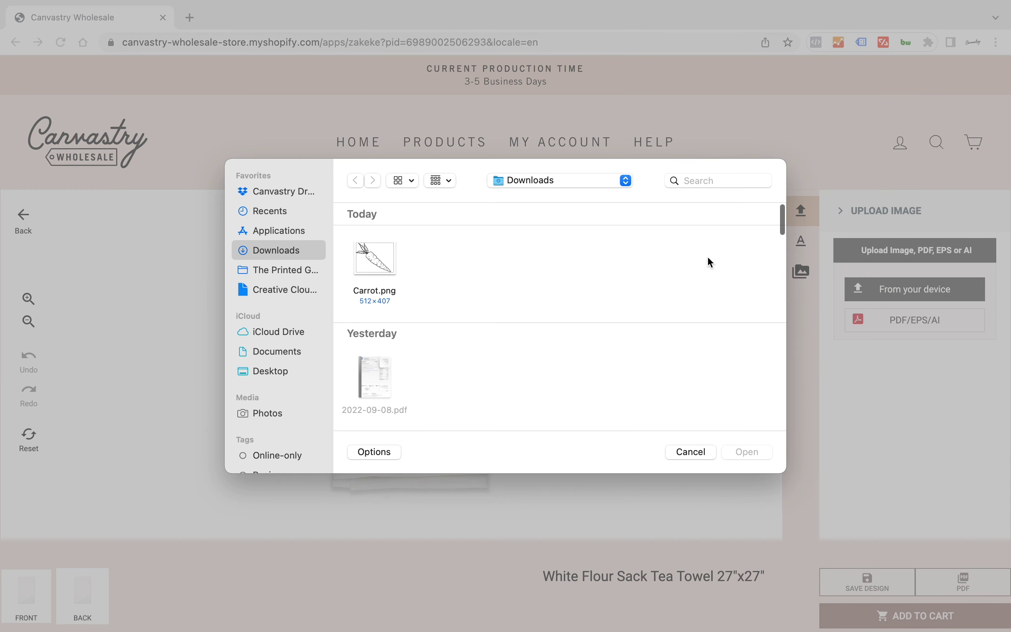
left_click(375, 257)
left_click(747, 452)
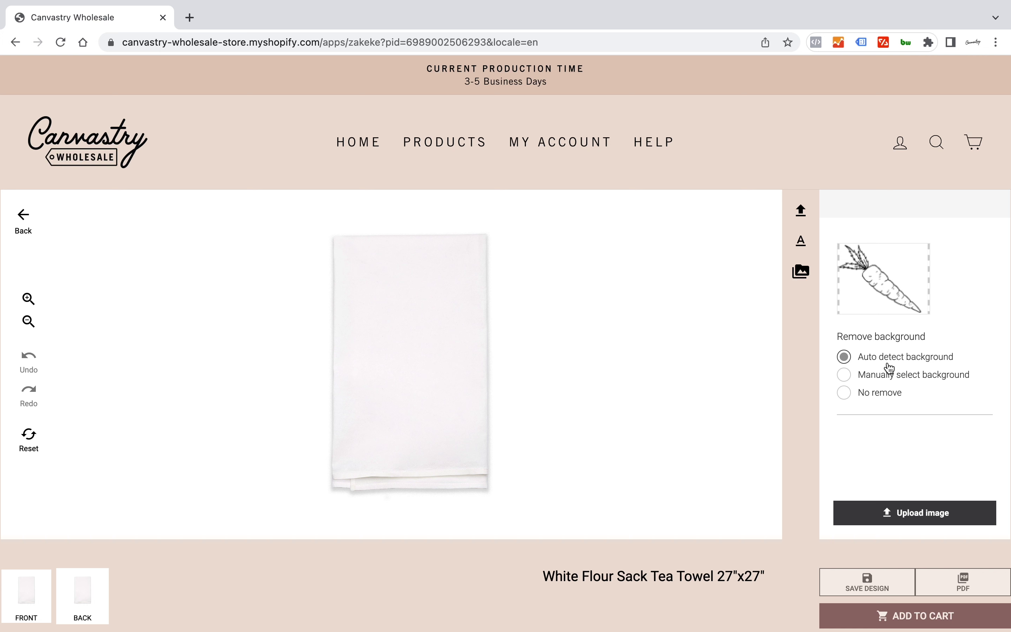
Try the background removal options, settle on Auto detect background, and upload the carrot image
left_click(844, 375)
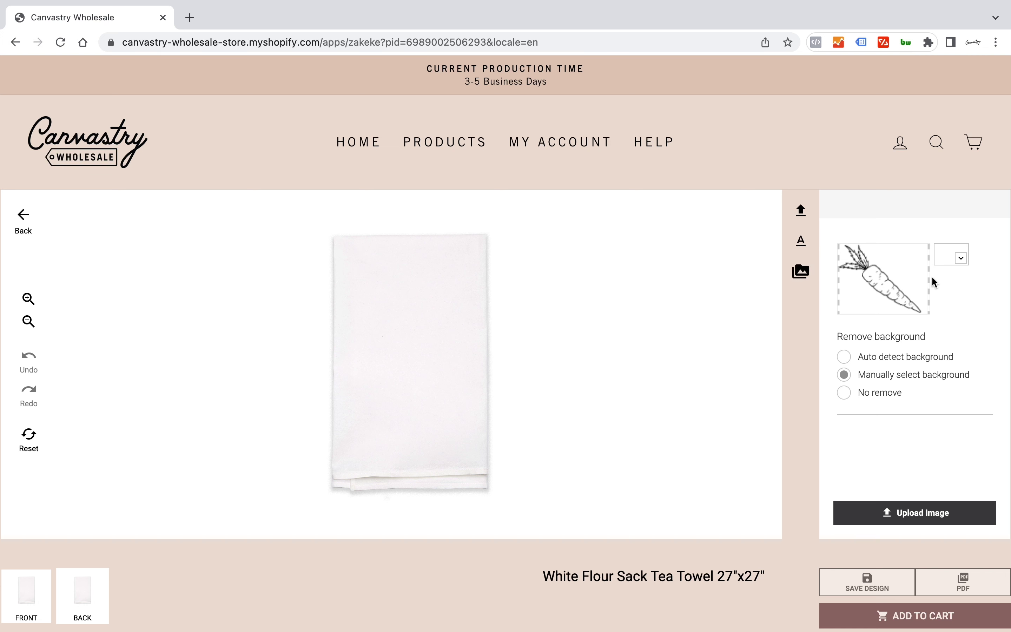
left_click(847, 396)
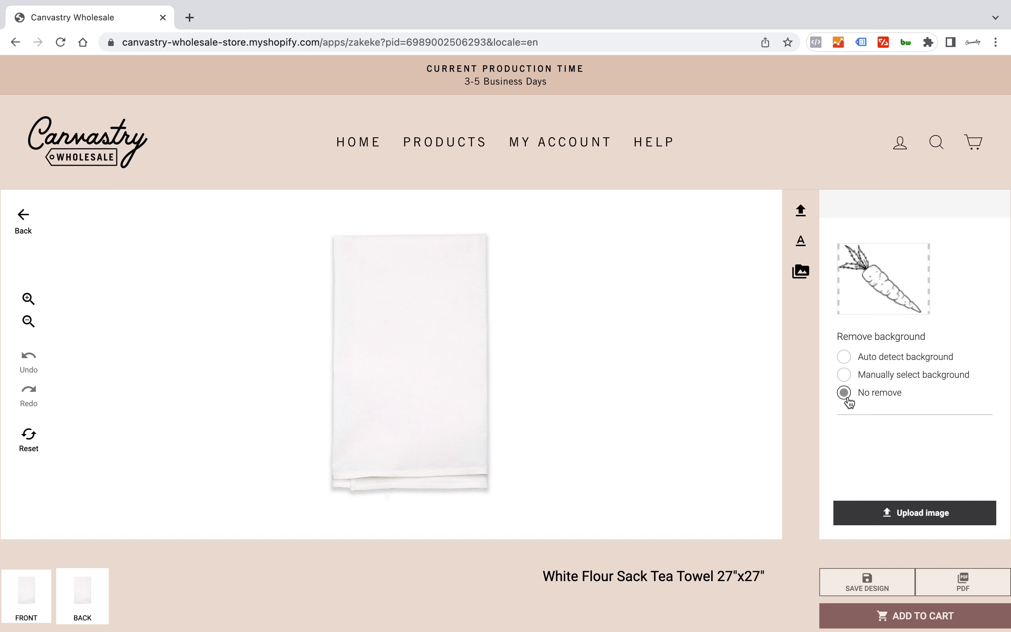
left_click(848, 359)
left_click(904, 514)
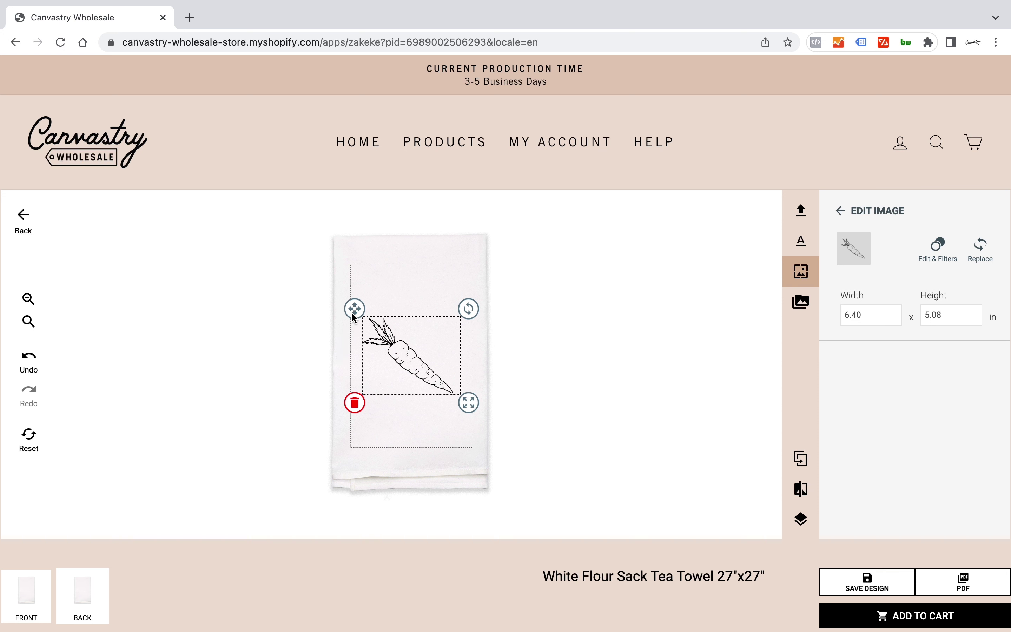
Adjust the carrot image's position on the towel and enlarge it to about 7.34 x 5.83 in
mouse_move(352, 313)
left_mouse_down()
mouse_move(336, 284)
mouse_move(374, 279)
mouse_move(368, 334)
mouse_move(326, 338)
mouse_move(335, 287)
mouse_move(346, 311)
left_mouse_up()
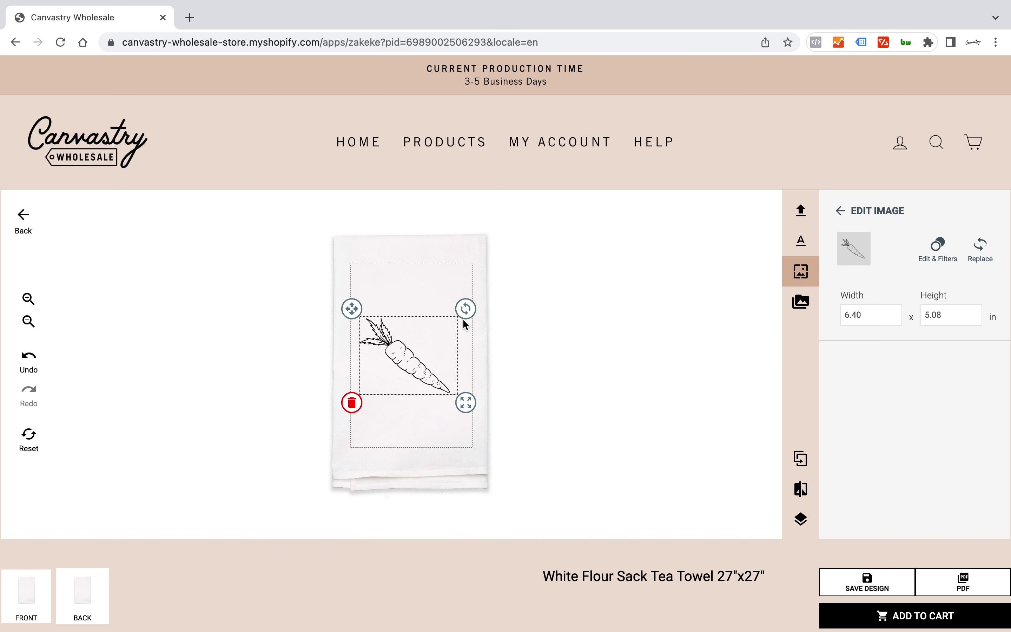
mouse_move(467, 309)
left_mouse_down()
mouse_move(503, 352)
mouse_move(430, 444)
mouse_move(317, 357)
mouse_move(389, 253)
mouse_move(473, 305)
left_mouse_up()
mouse_move(469, 406)
left_mouse_down()
mouse_move(523, 449)
mouse_move(448, 392)
mouse_move(468, 404)
left_mouse_up()
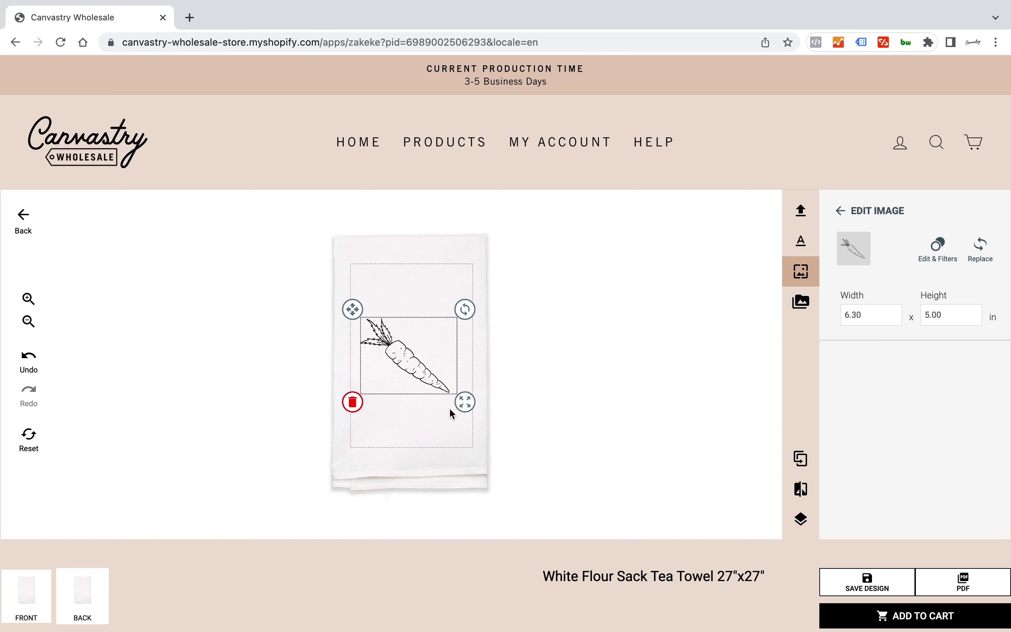
left_click_drag(467, 407, 473, 411)
left_click(444, 389)
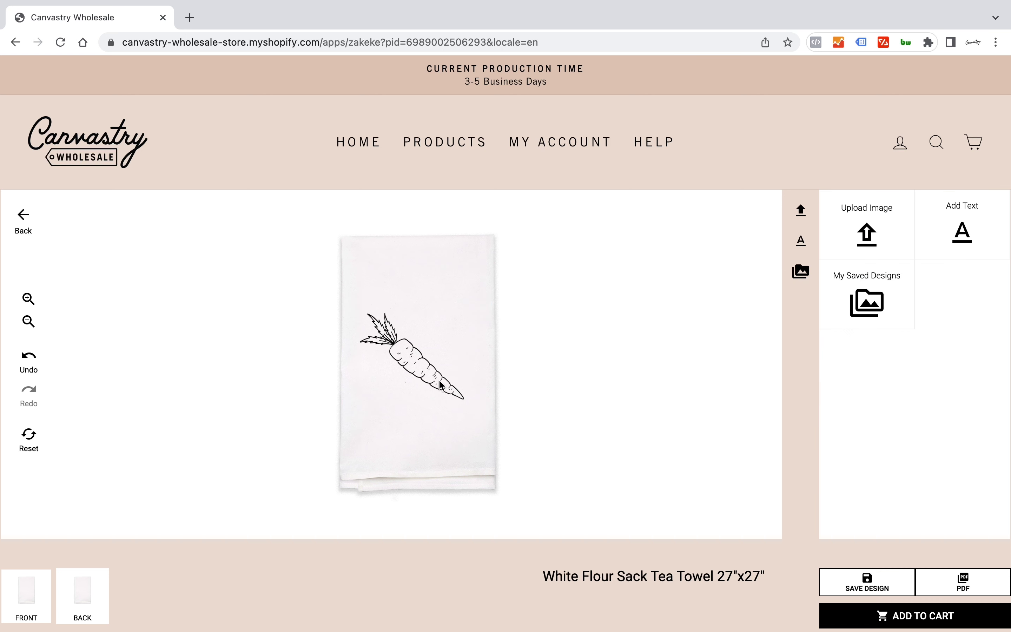
Shift the carrot image so it sits centred across the width of the print area, and deselect it
left_click(428, 376)
left_click_drag(431, 378, 435, 378)
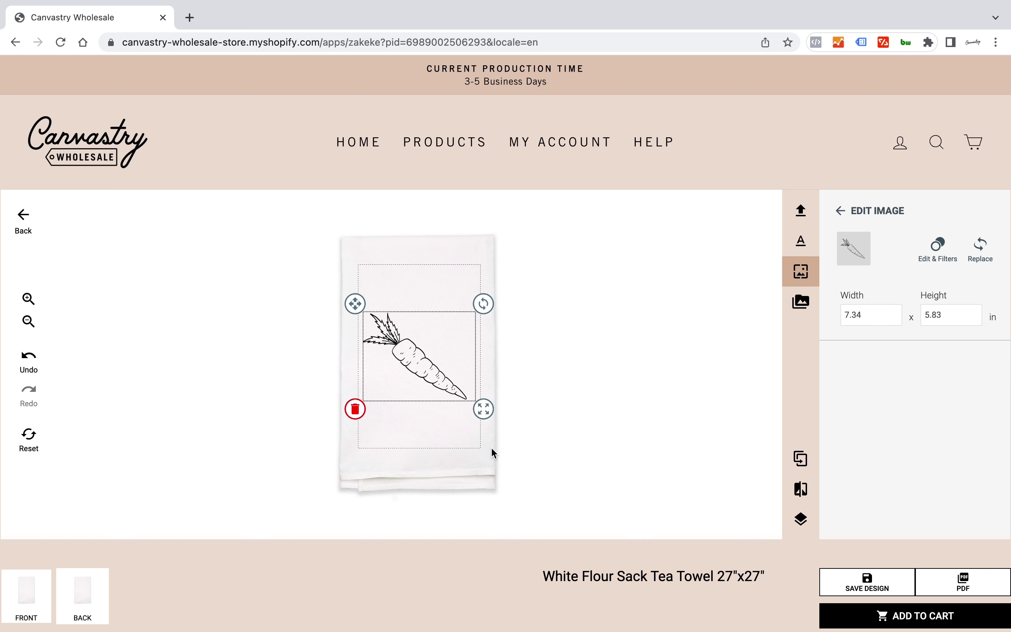
left_click(415, 367)
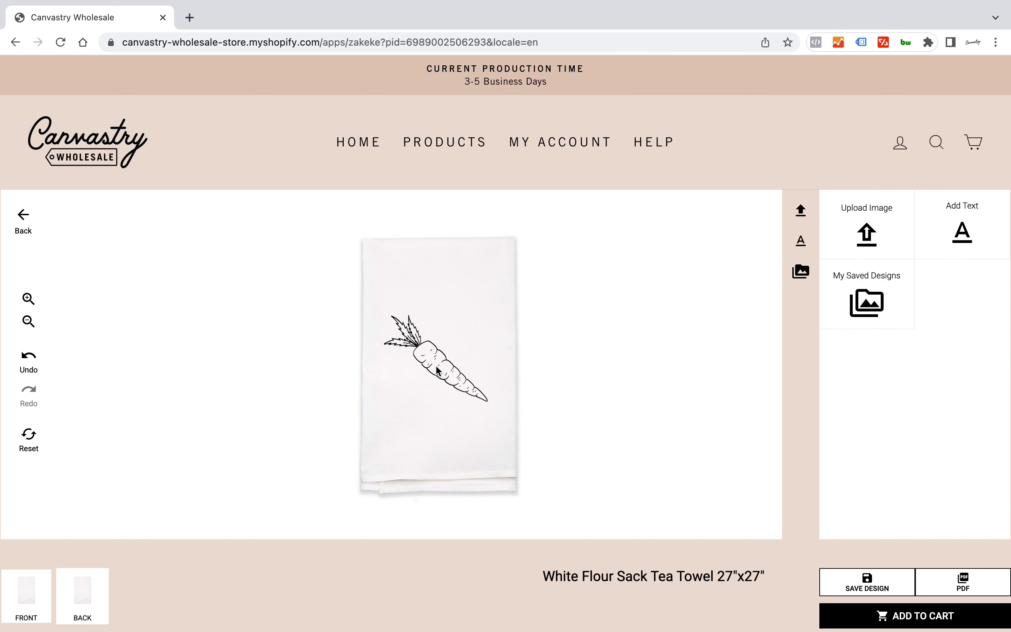
left_click(442, 370)
mouse_move(376, 305)
left_mouse_down()
mouse_move(334, 321)
mouse_move(430, 321)
mouse_move(374, 308)
left_mouse_up()
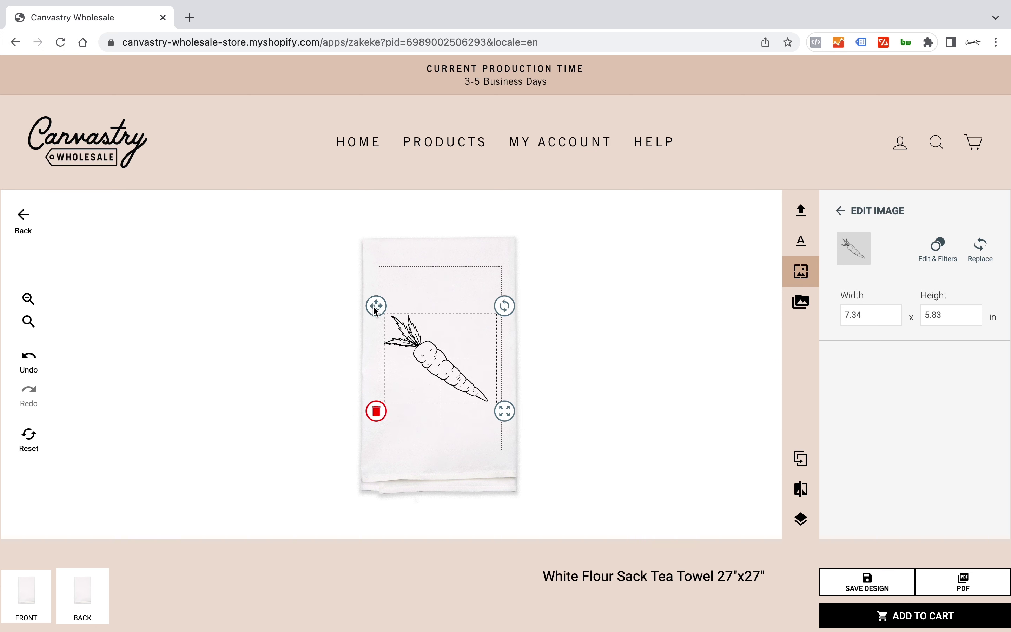
left_click(543, 362)
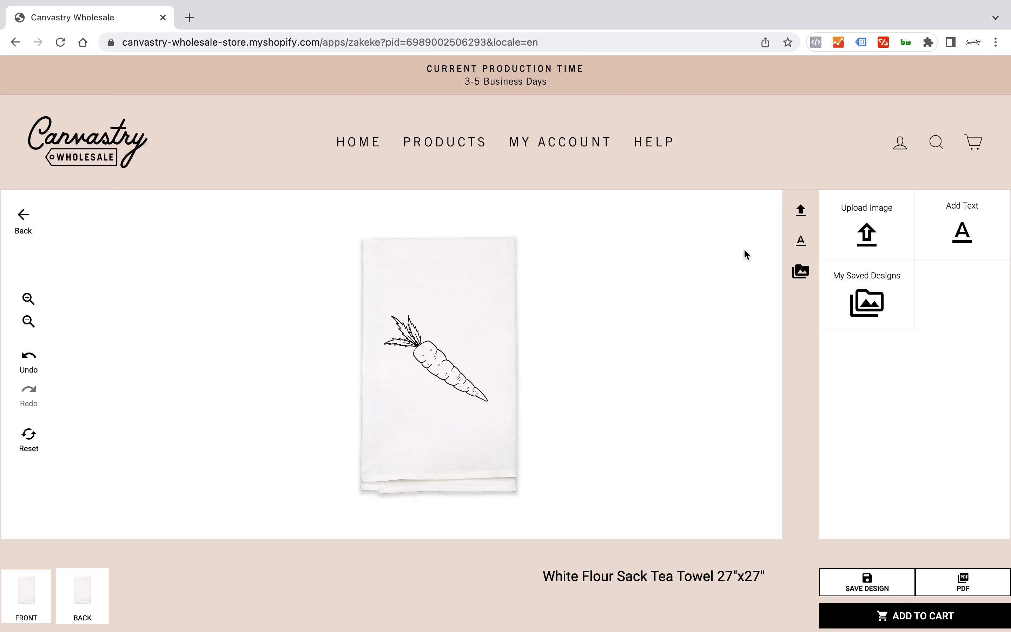
Add the text "carrot" in dark red and place it centred below the carrot drawing
left_click(806, 246)
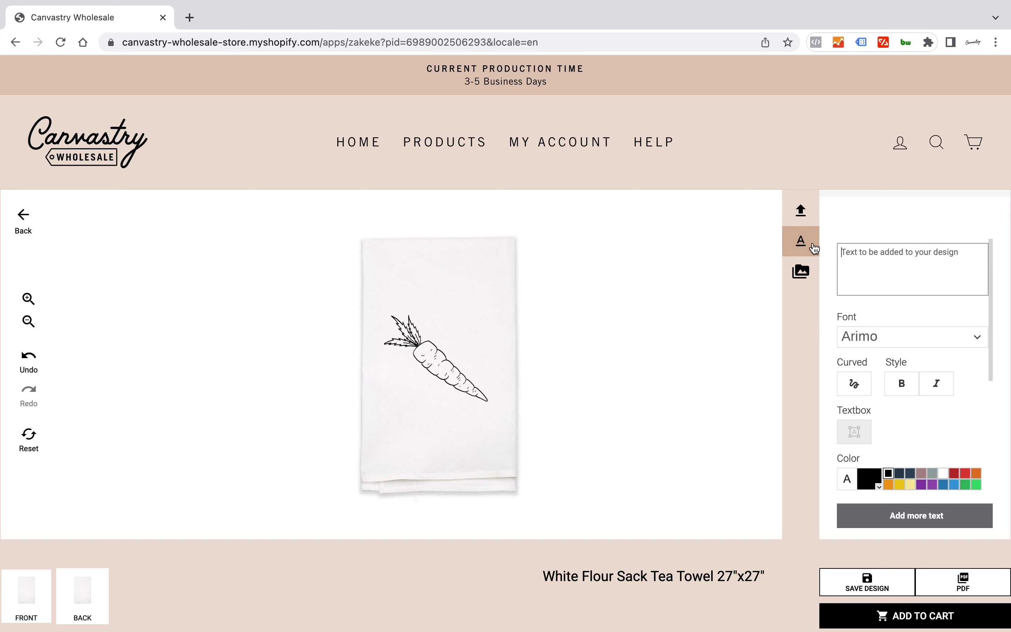
left_click(882, 272)
type("carrot")
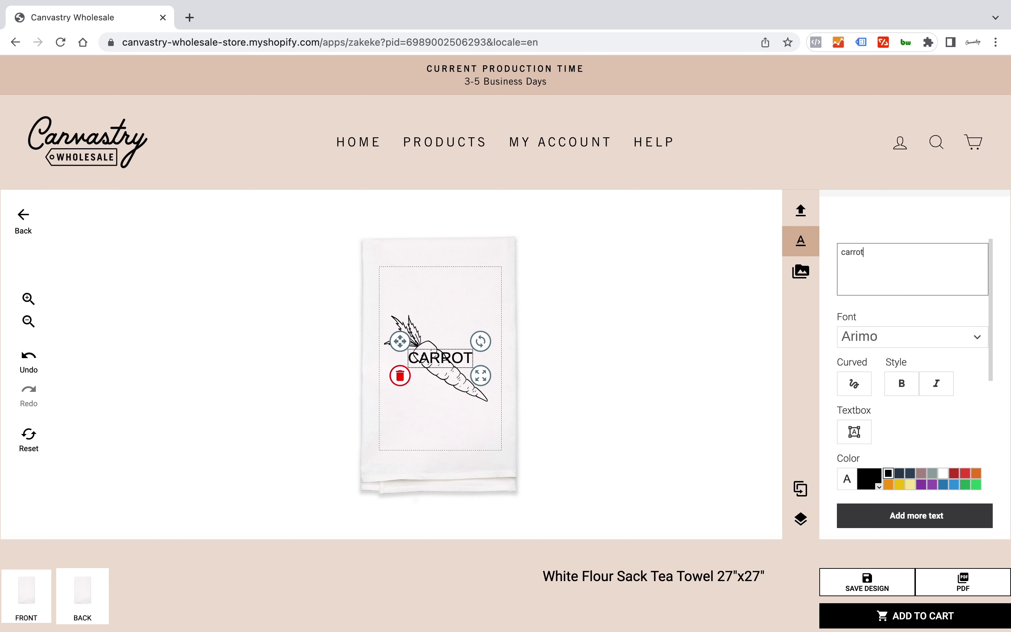
left_click(897, 338)
left_click(881, 434)
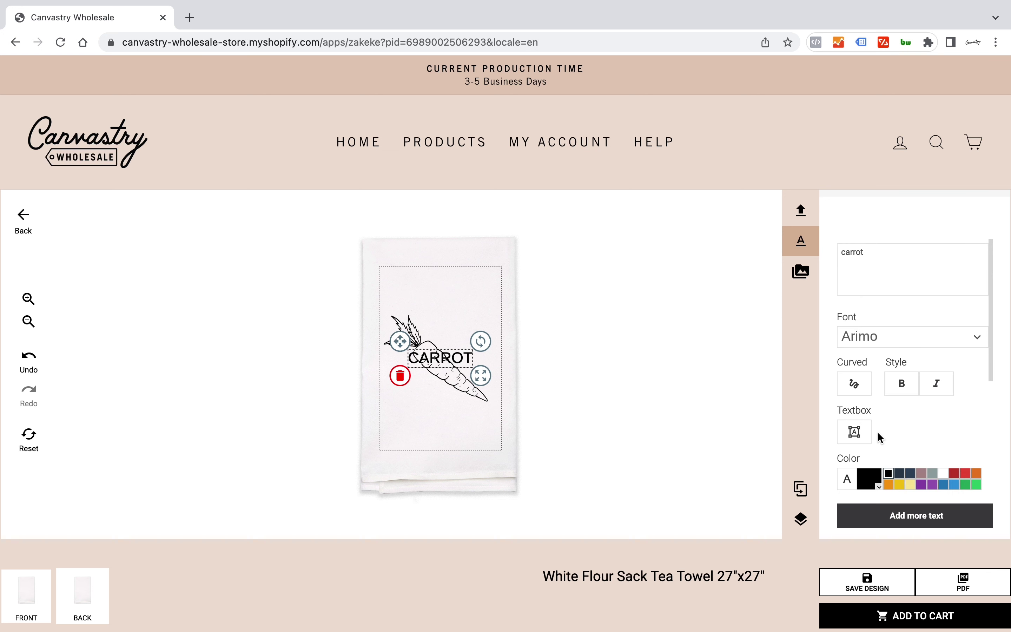
left_click(956, 474)
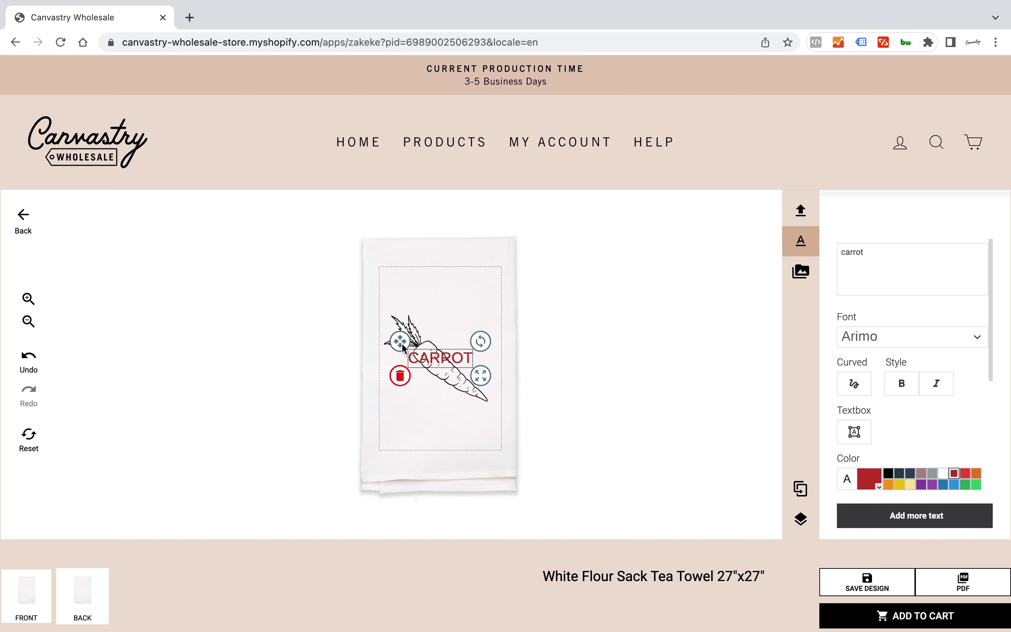
left_click_drag(404, 347, 405, 413)
left_click(642, 378)
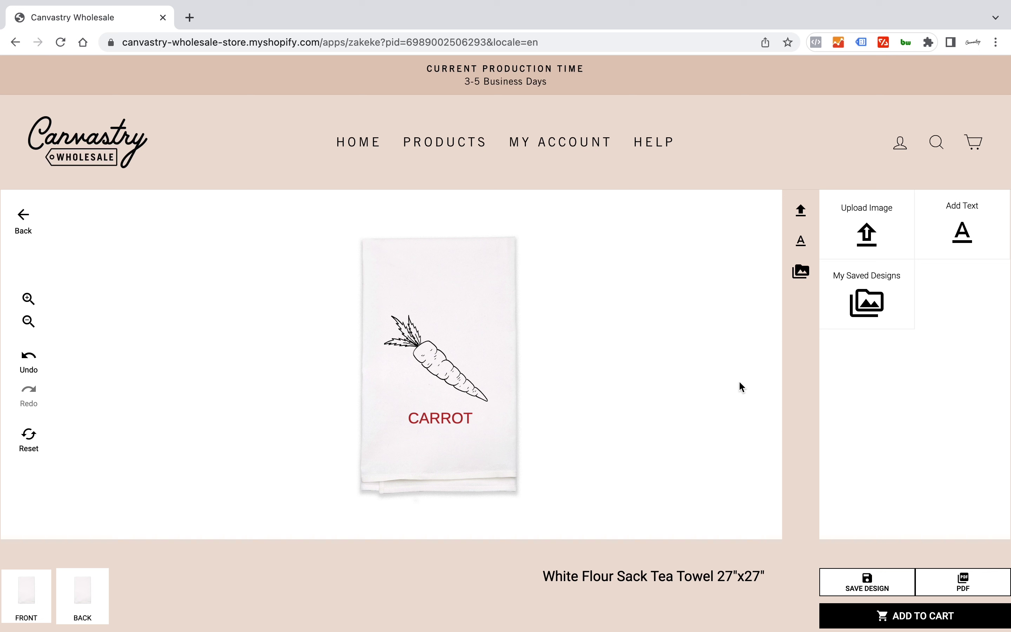
Save the design under the name "carrot white towel"
left_click(857, 583)
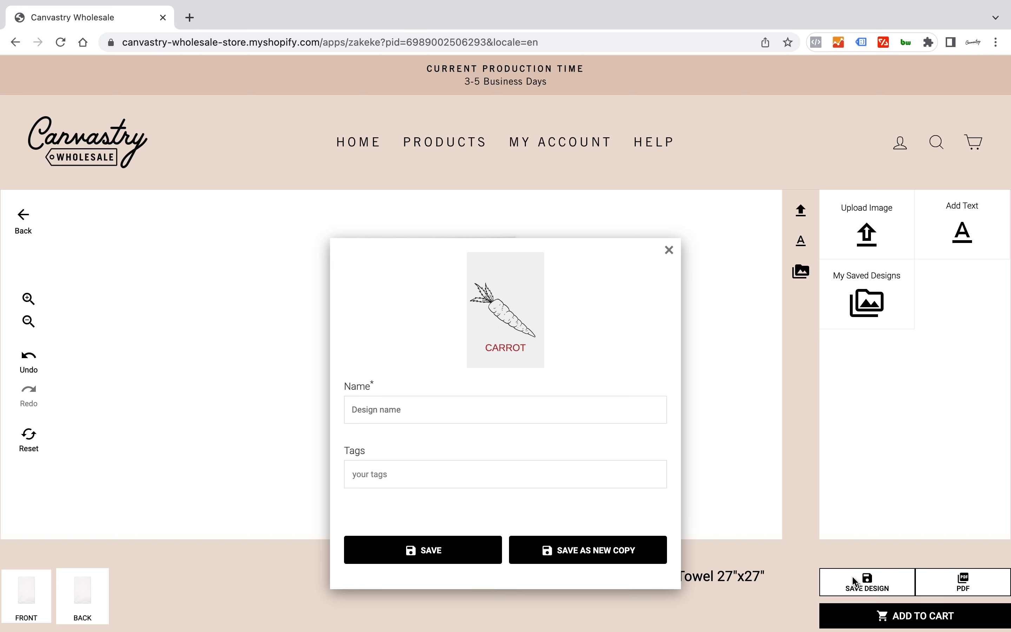
left_click(405, 409)
type("carrot white towel")
left_click(427, 556)
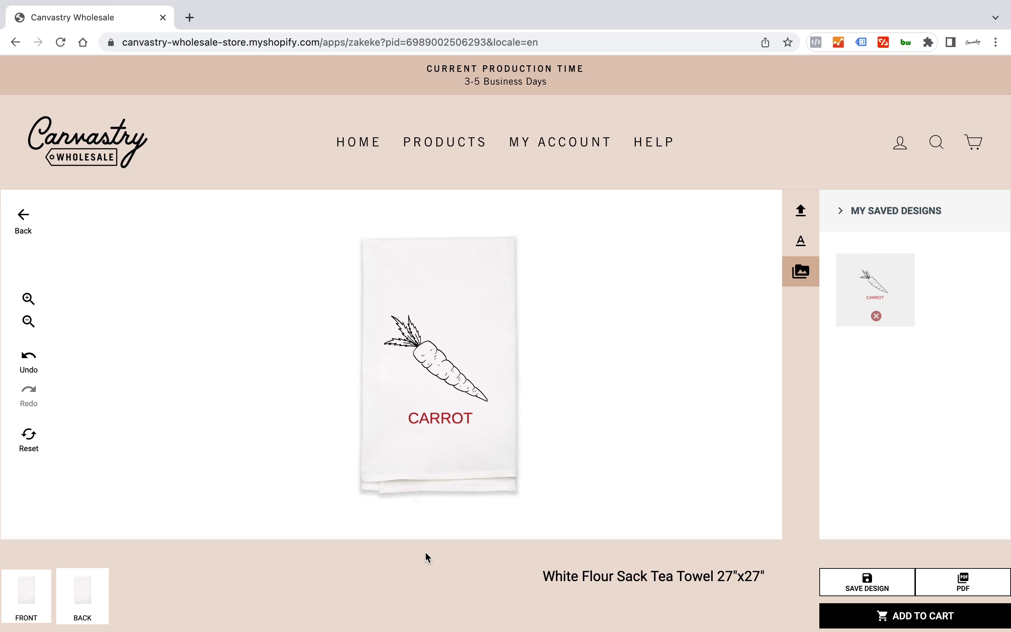
Add the towel design to the cart with a quantity of 10 in Bulk Packaging
mouse_move(446, 135)
left_click(849, 625)
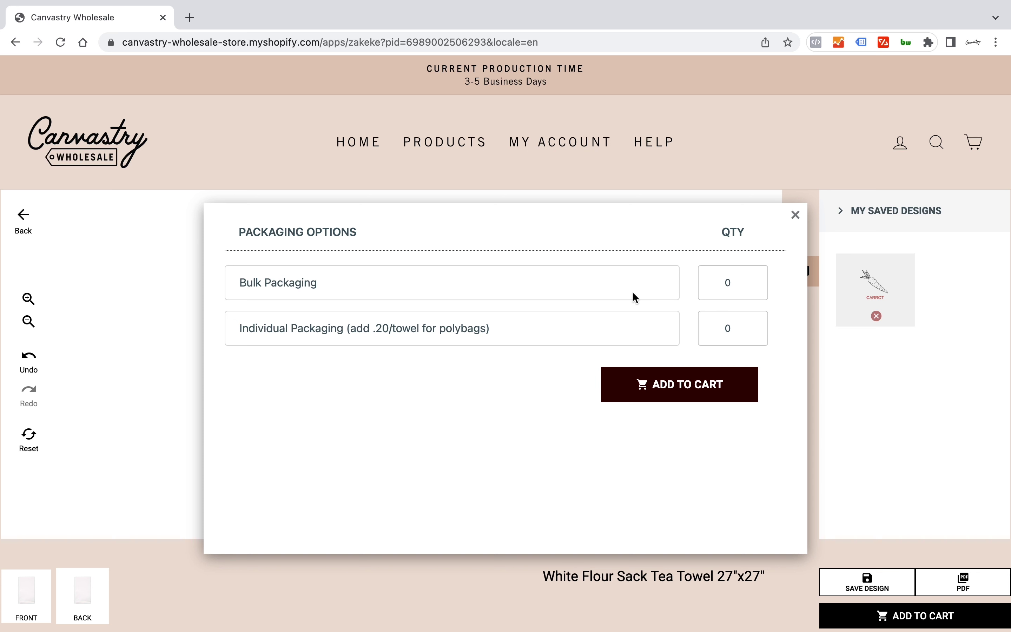
left_click(720, 283)
key("Delete")
type("1")
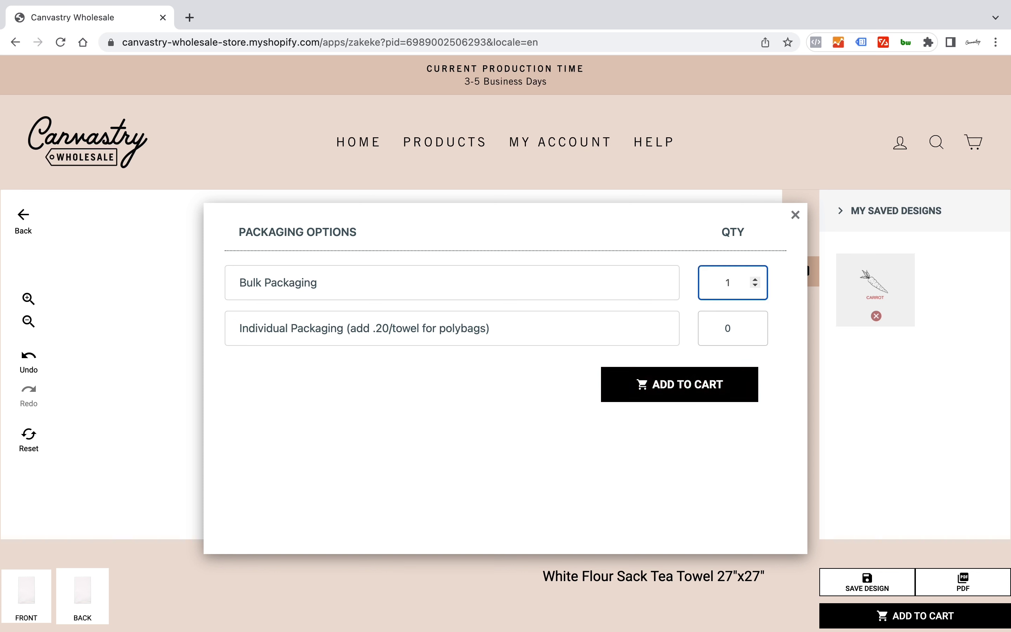
type("0")
left_click(666, 395)
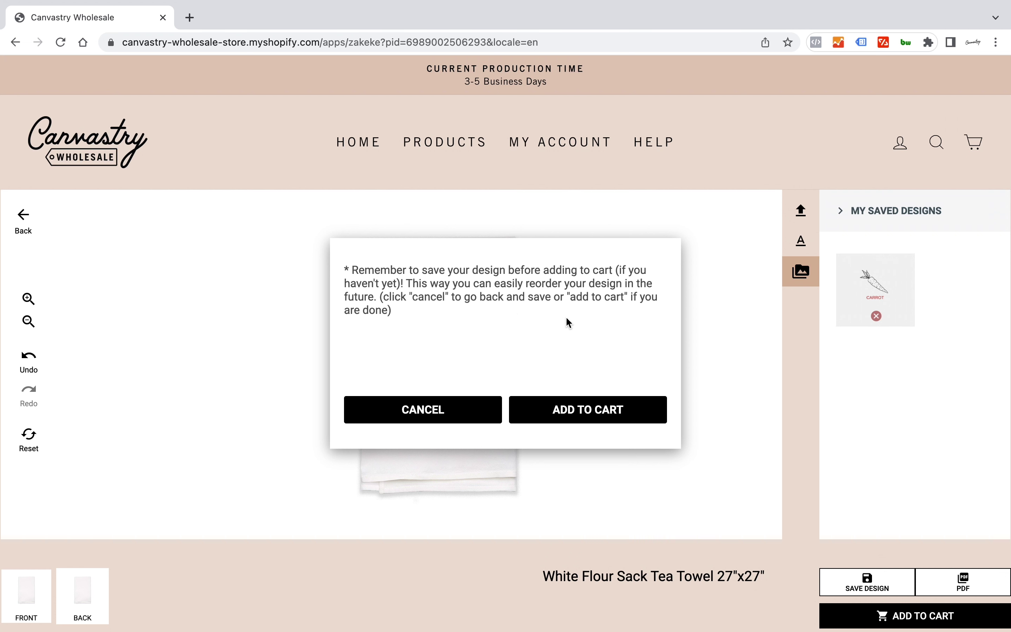
left_click(603, 414)
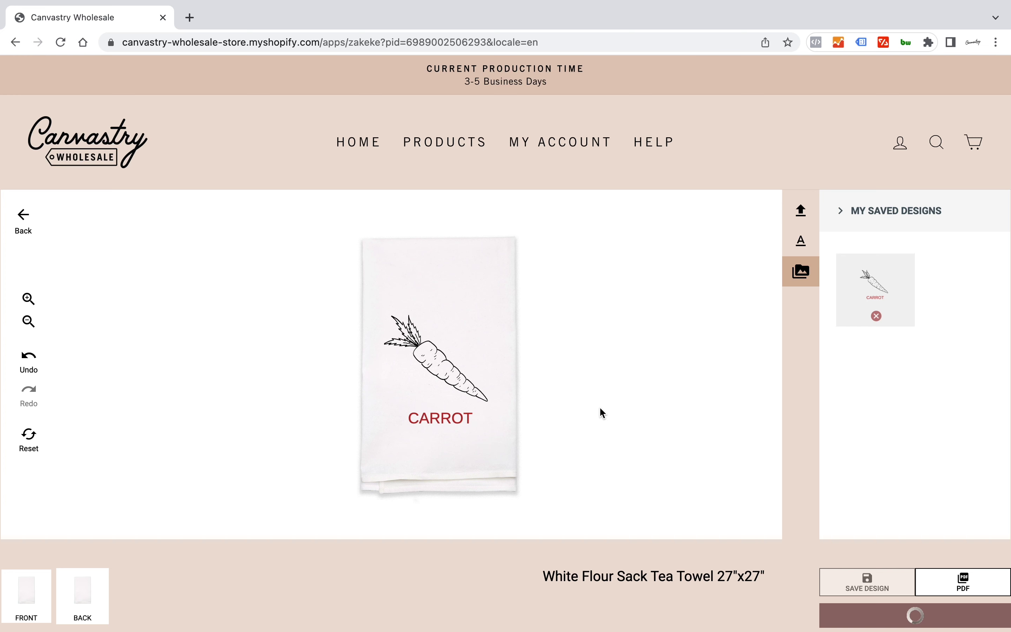